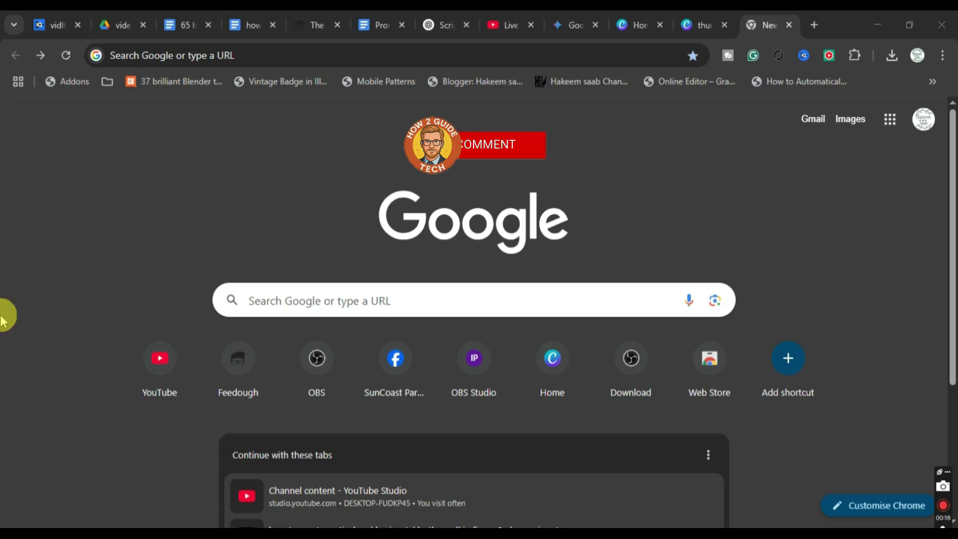
# - Save the OBS Studio 31.0.4 Windows installer to Downloads and open the system search
pyautogui.click(38, 57)
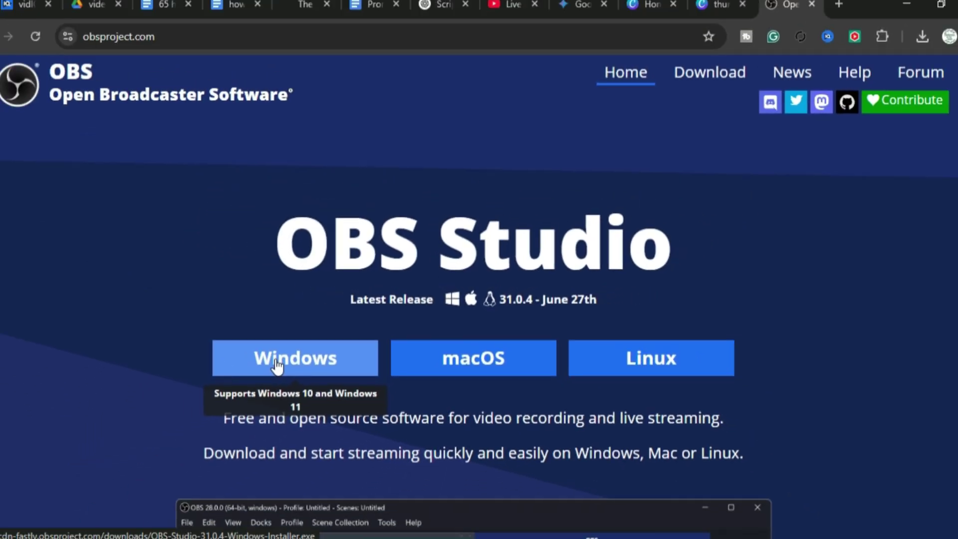
pyautogui.click(187, 387)
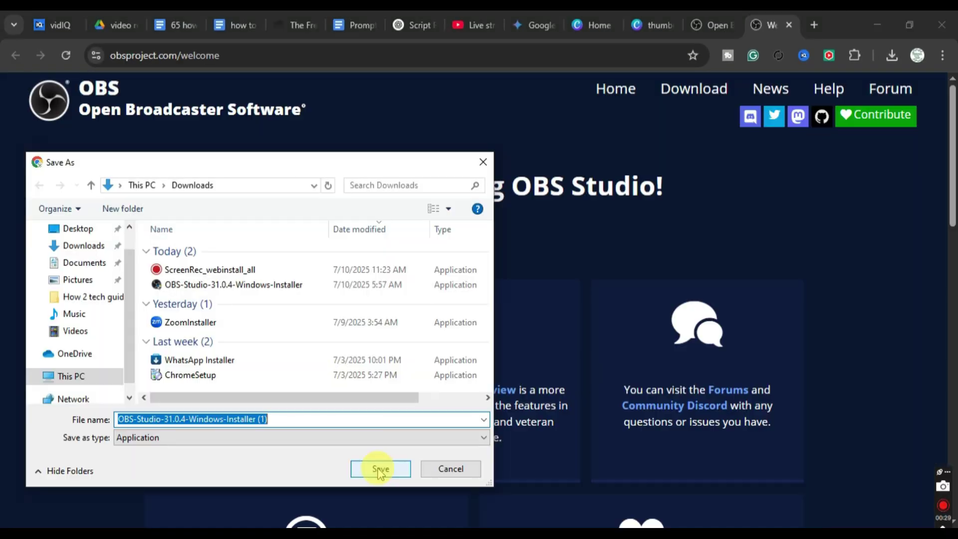
pyautogui.click(381, 469)
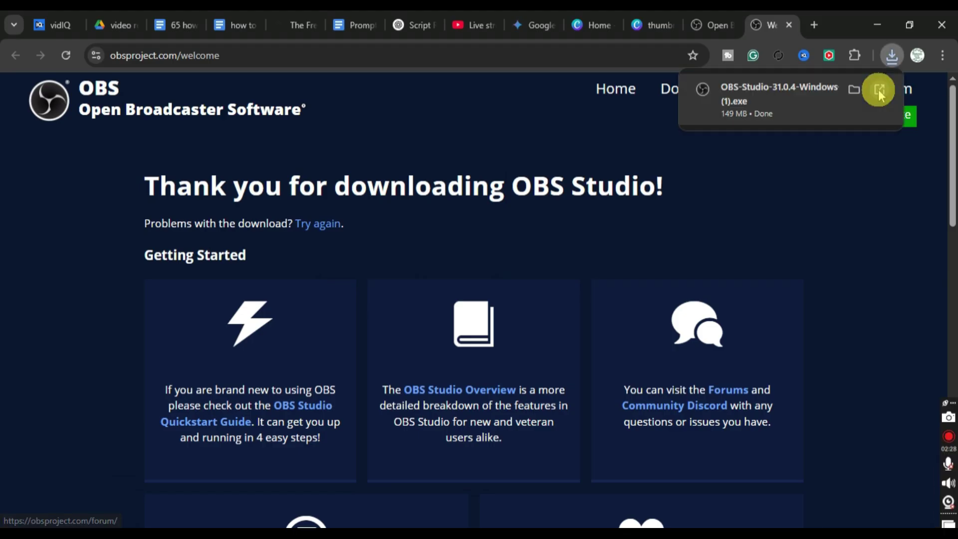
pyautogui.press('super')
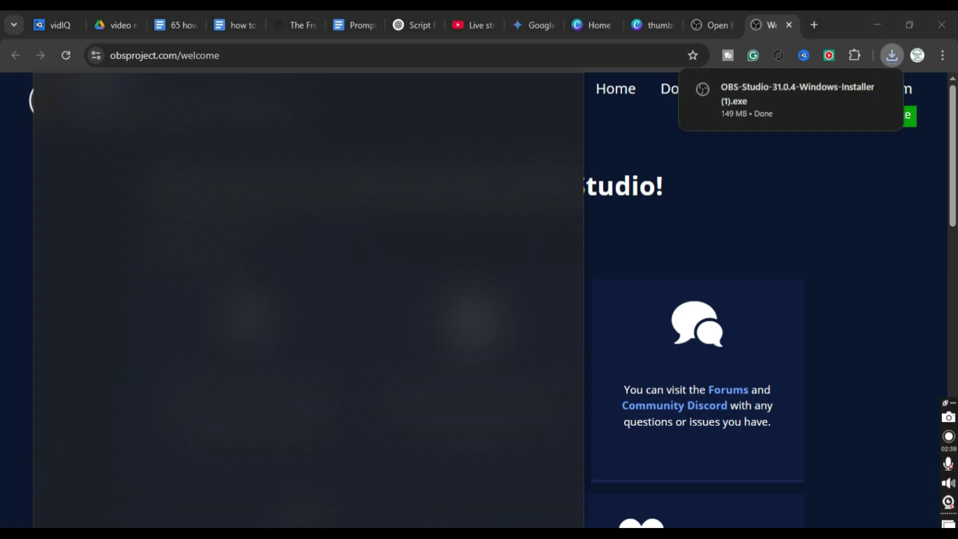
# - Launch OBS Studio from the 'obs' search results
pyautogui.write('obs')
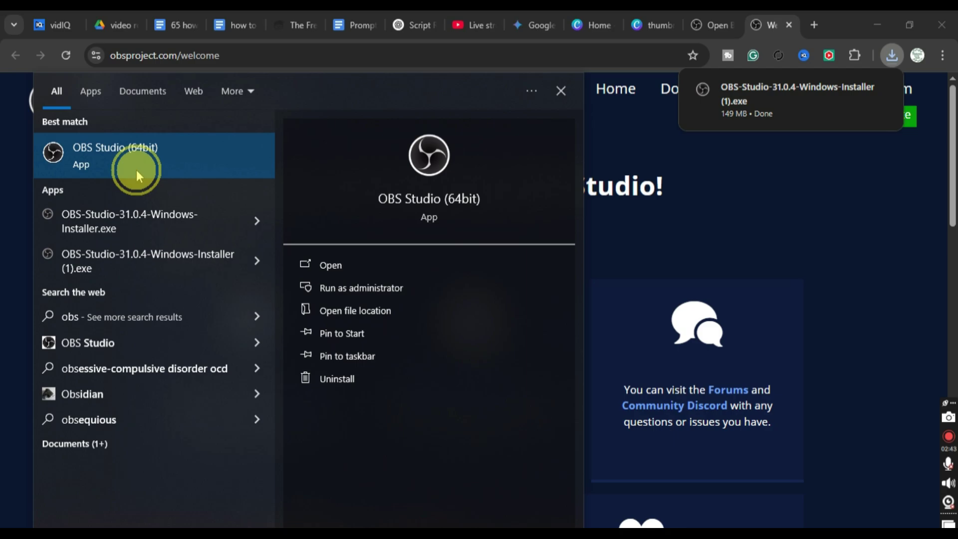
pyautogui.click(136, 169)
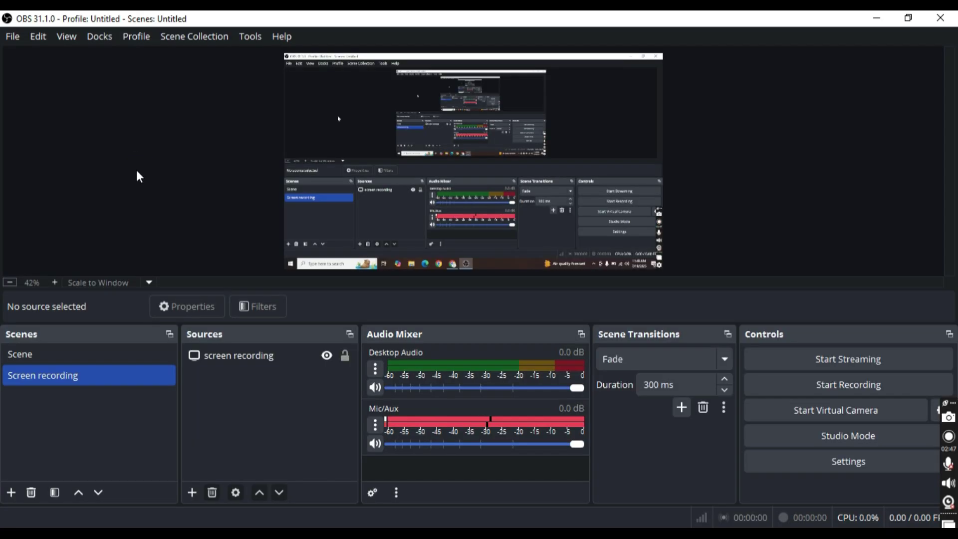
pyautogui.click(117, 187)
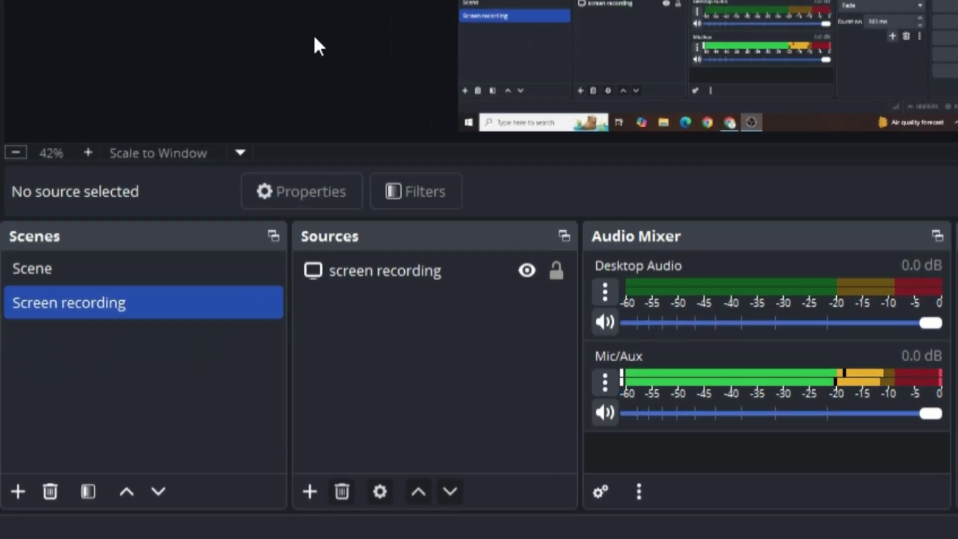
# - Add a new scene named 'Stream' in place of the default Scene 2 name
pyautogui.click(2, 404)
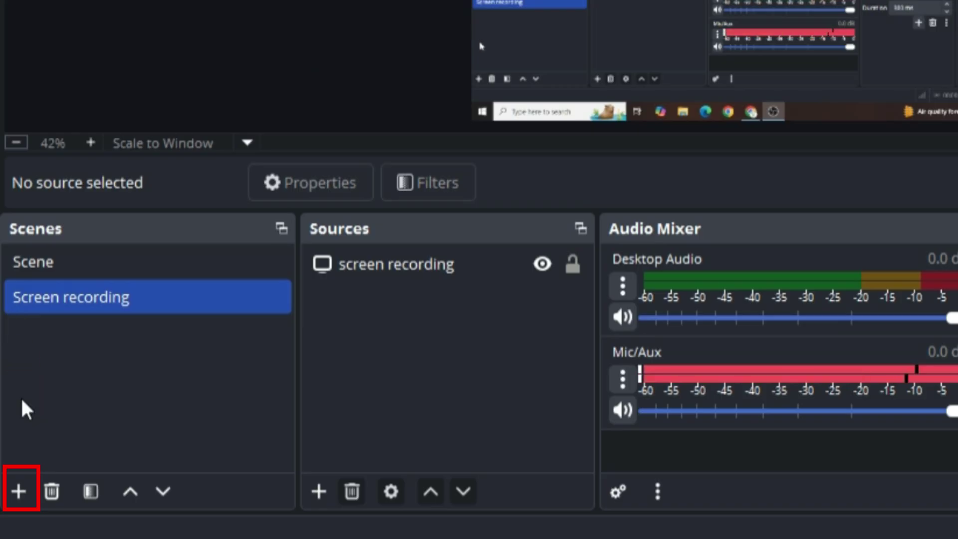
pyautogui.click(19, 492)
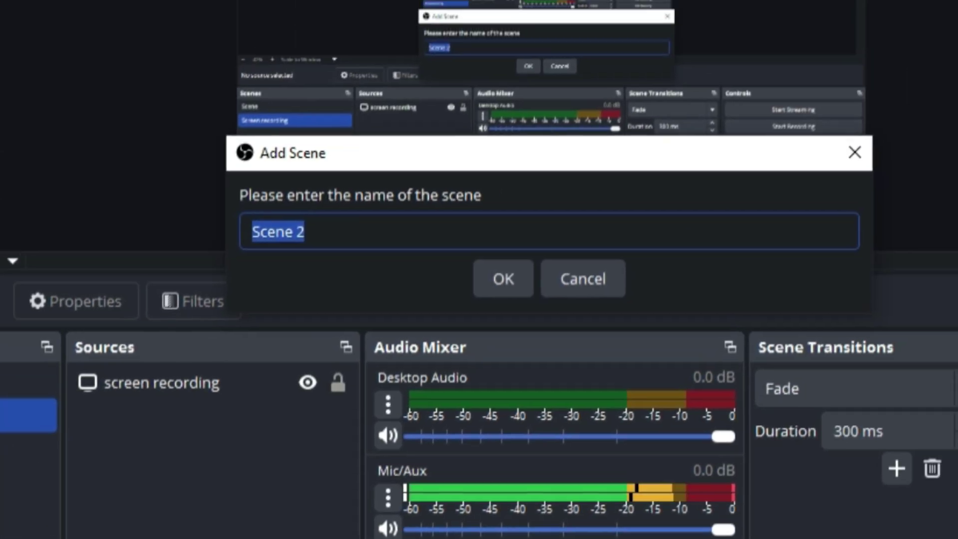
pyautogui.click(530, 117)
pyautogui.write('Stream')
pyautogui.click(450, 310)
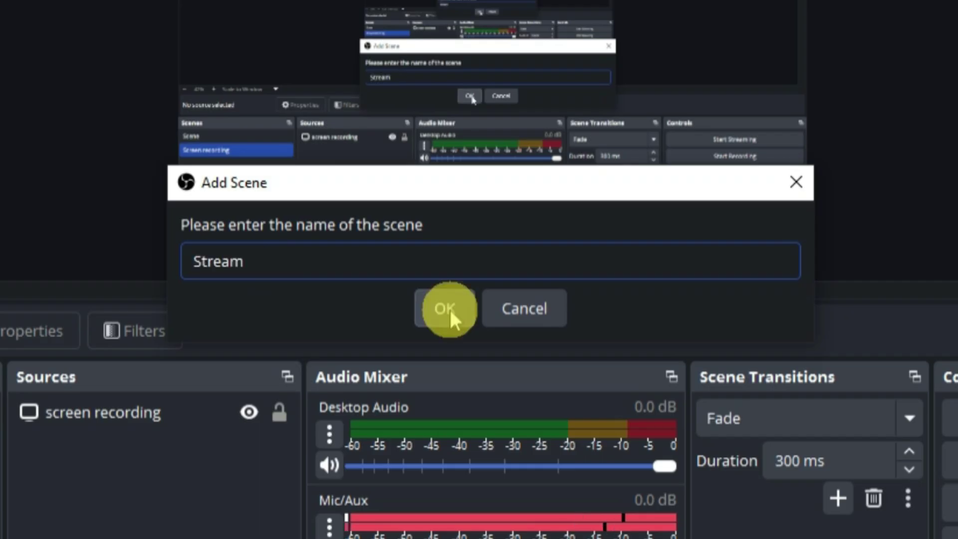
# - Add a Display Capture source of the 1366x768 primary monitor to the Stream scene
pyautogui.click(449, 307)
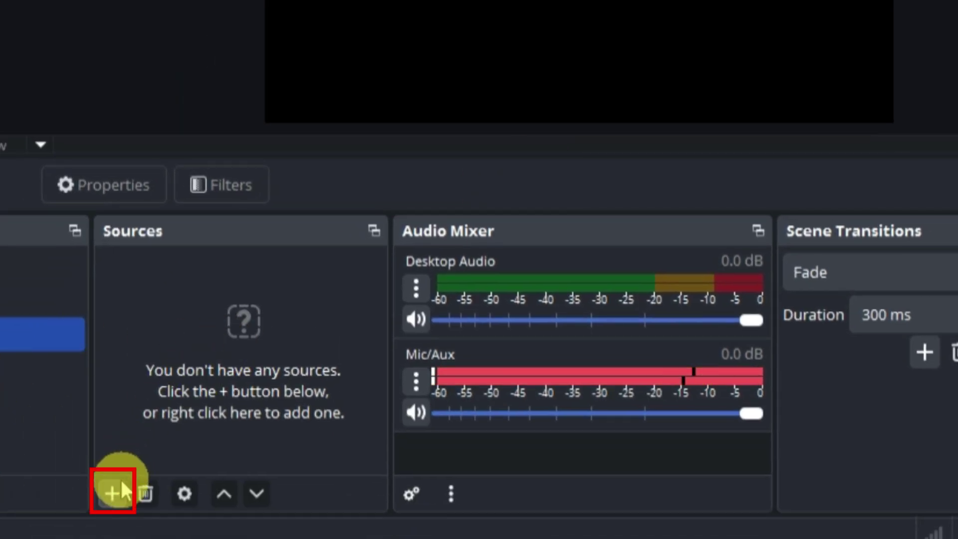
pyautogui.click(113, 494)
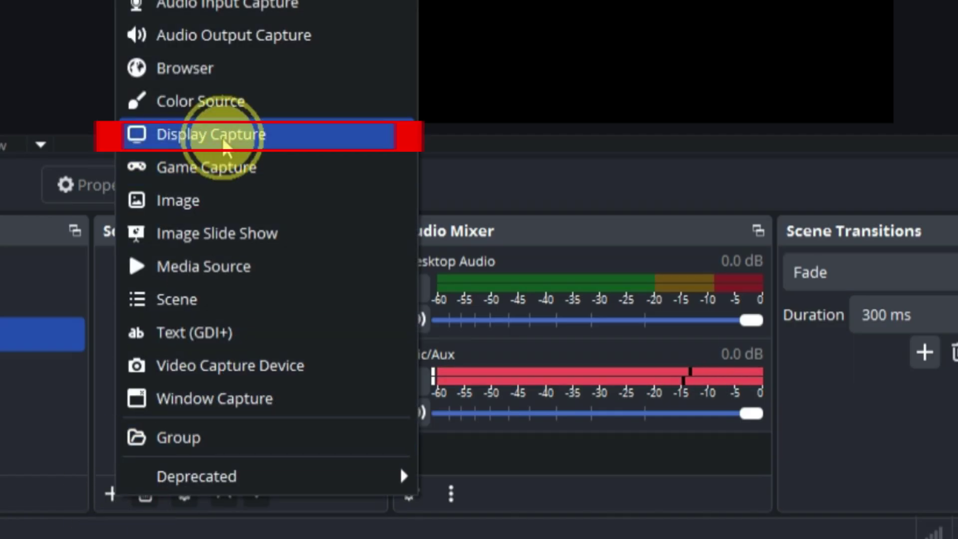
pyautogui.click(225, 142)
pyautogui.click(560, 422)
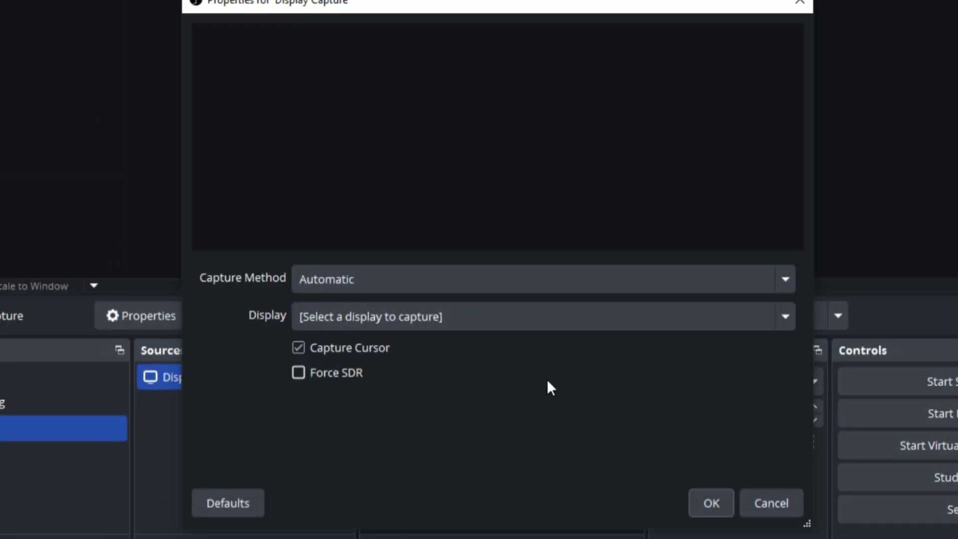
pyautogui.click(659, 325)
pyautogui.click(486, 378)
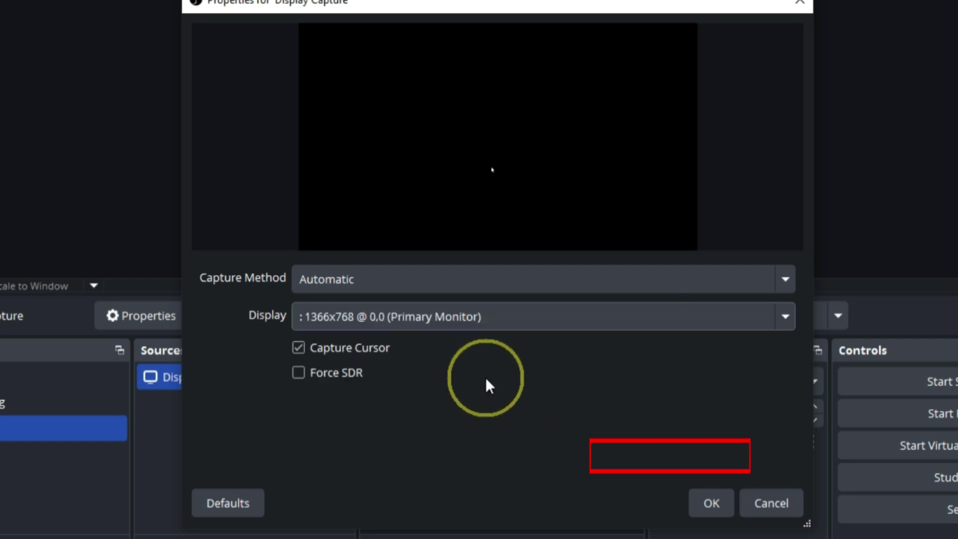
pyautogui.click(712, 504)
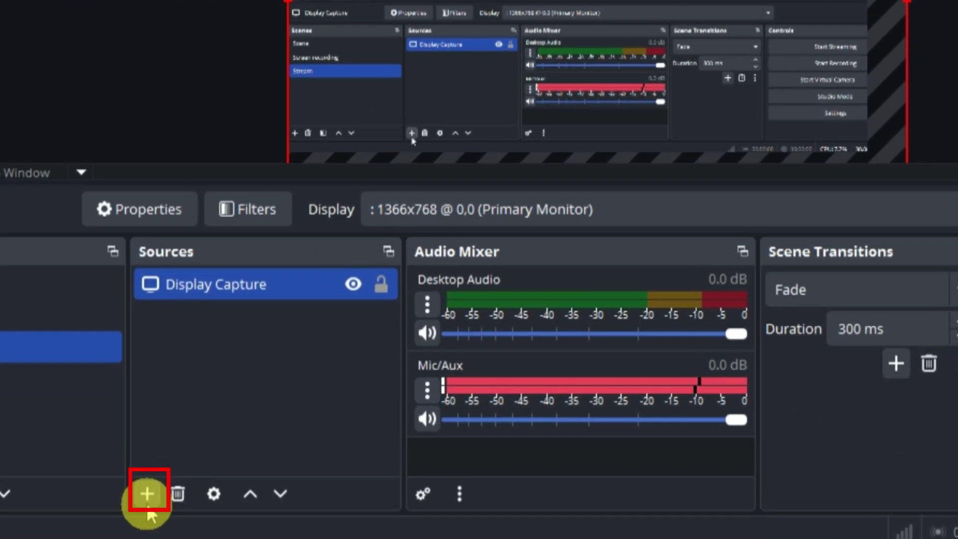
pyautogui.click(191, 493)
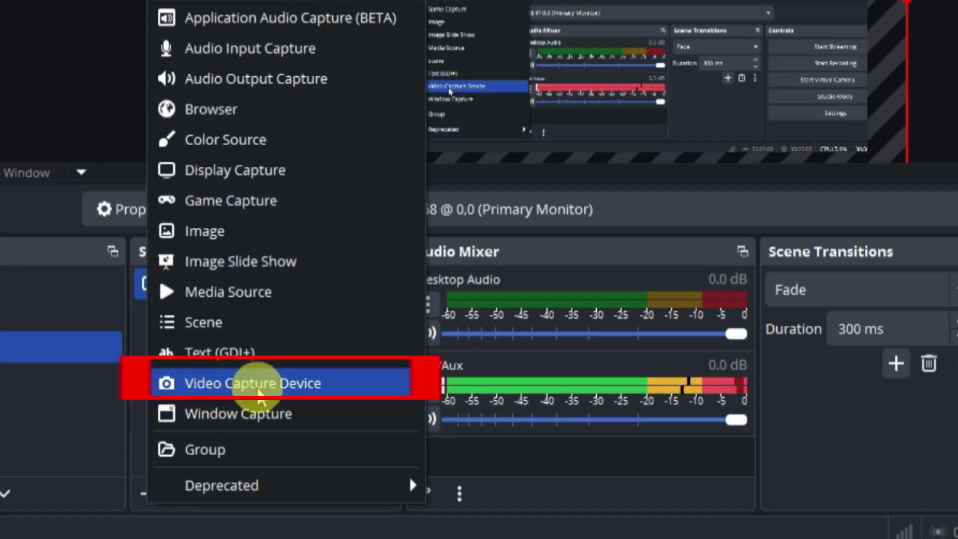
pyautogui.click(105, 433)
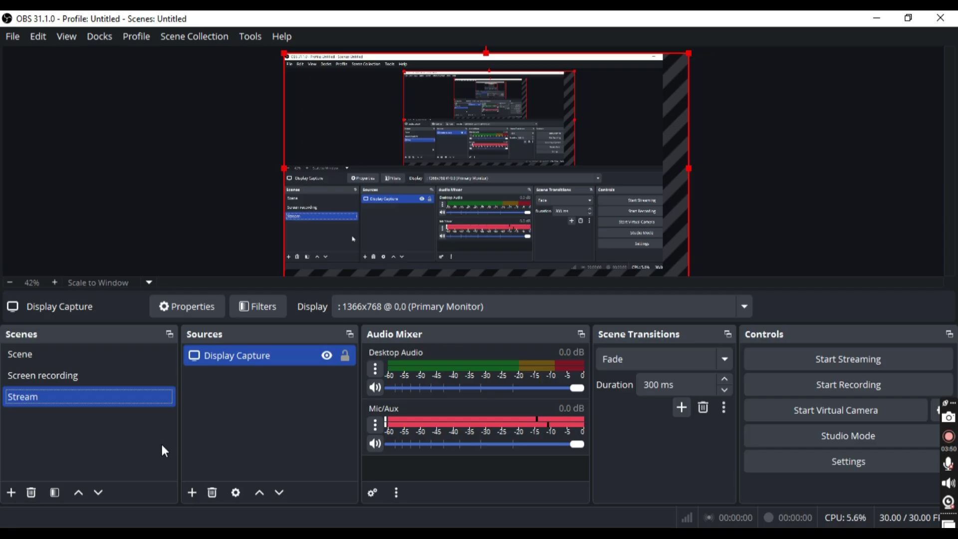
pyautogui.click(284, 60)
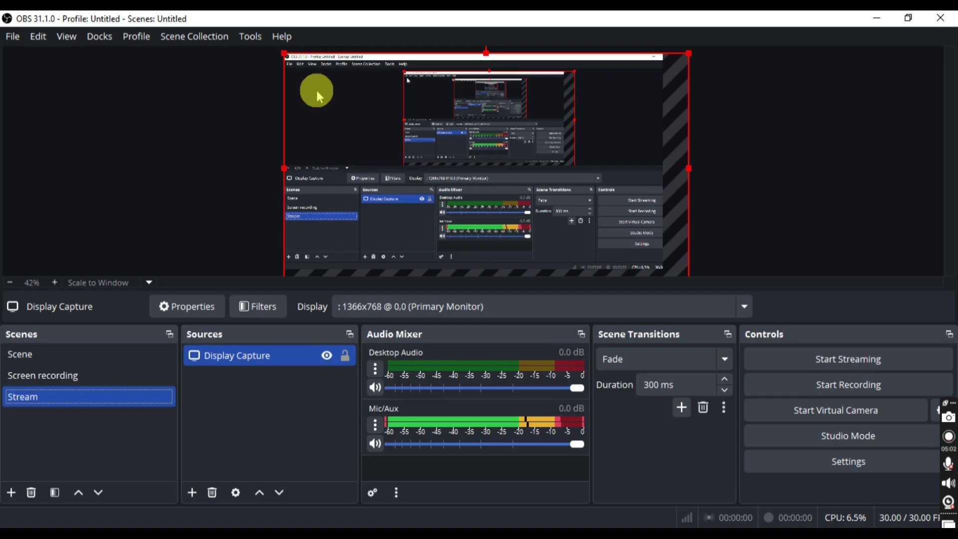
# - Set the stream service to YouTube - RTMPS and connect the YouTube account
pyautogui.click(830, 457)
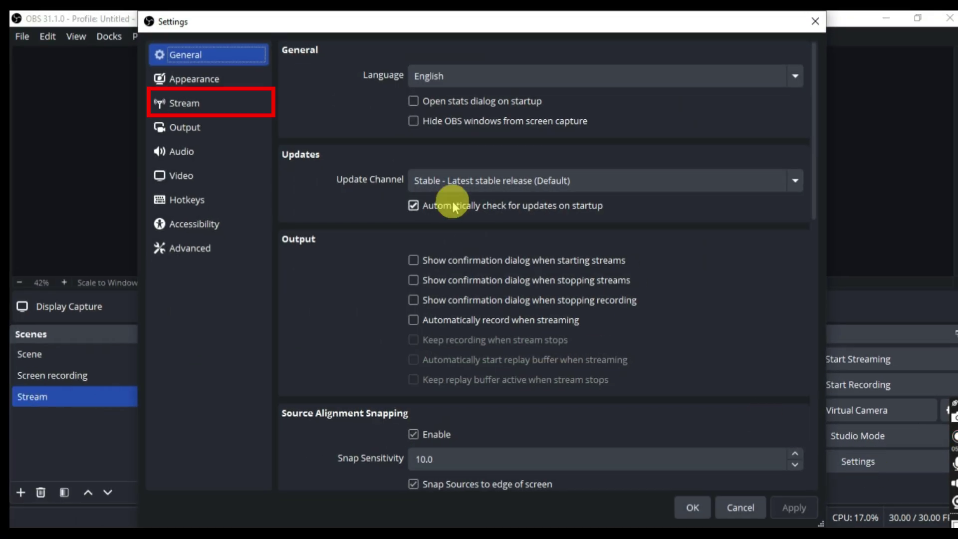
pyautogui.click(220, 103)
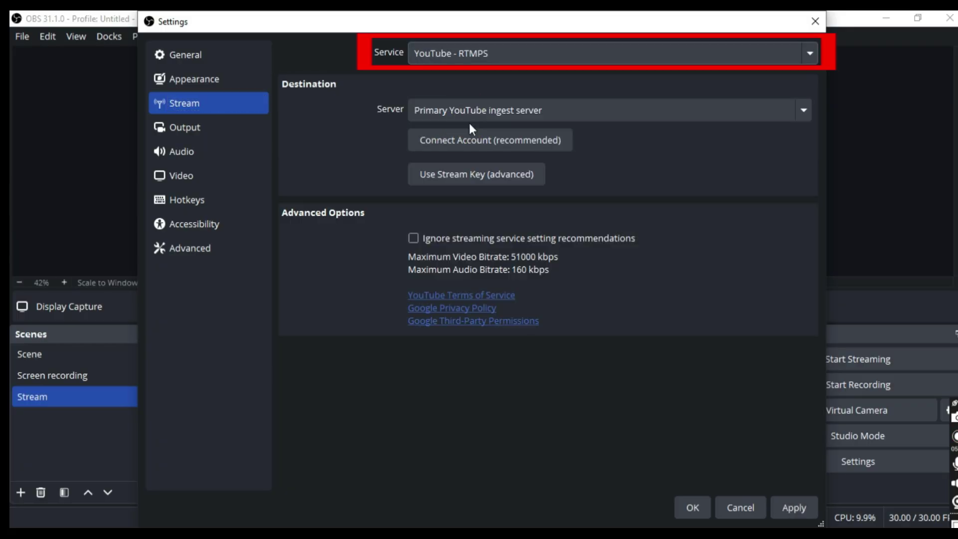
pyautogui.click(471, 145)
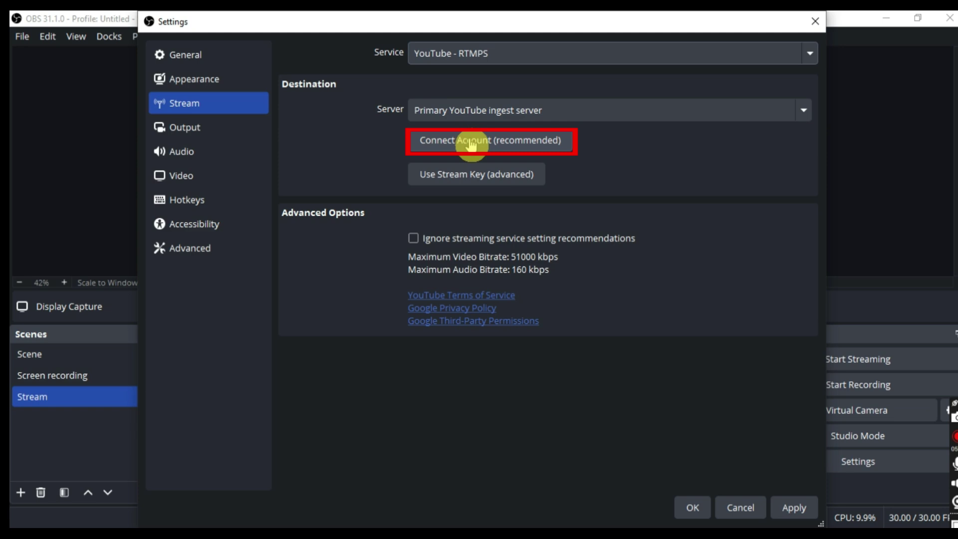
pyautogui.click(480, 143)
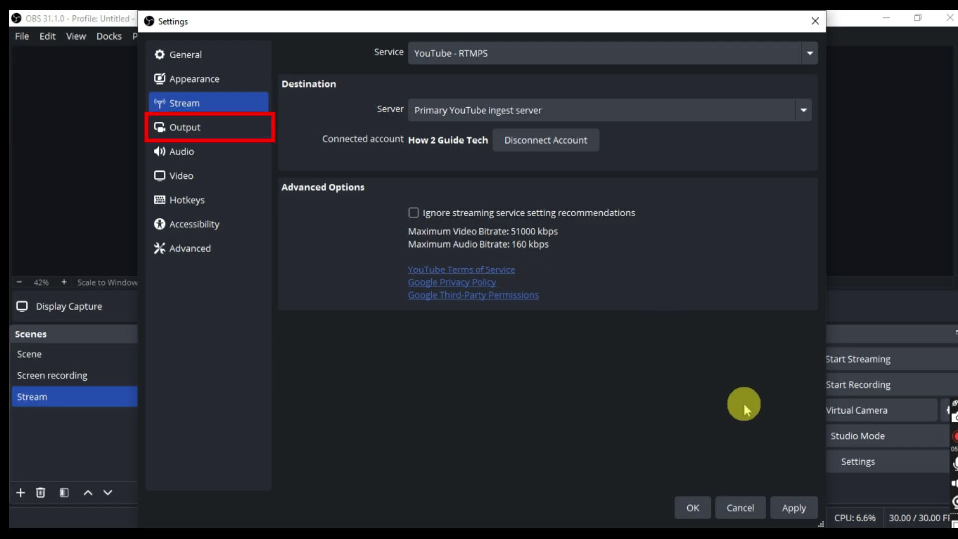
# - Use Simple output with 4000 Kbps video, 160 audio bitrate, Software (x264) and veryfast preset
pyautogui.click(181, 131)
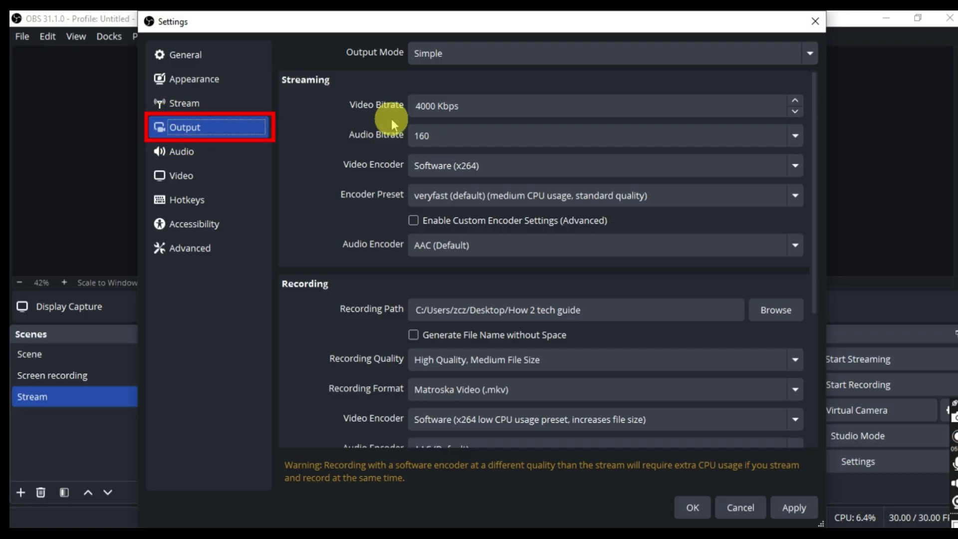
pyautogui.click(473, 103)
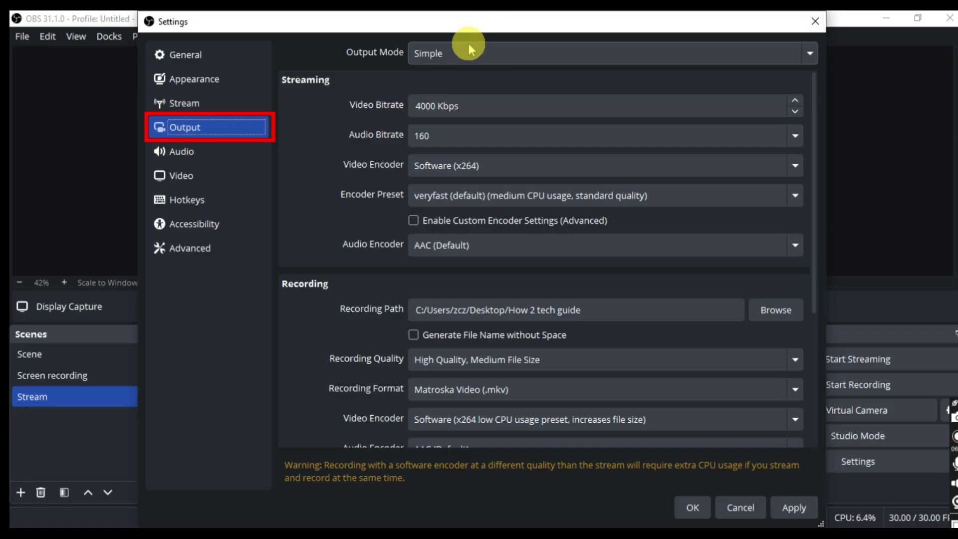
pyautogui.click(498, 59)
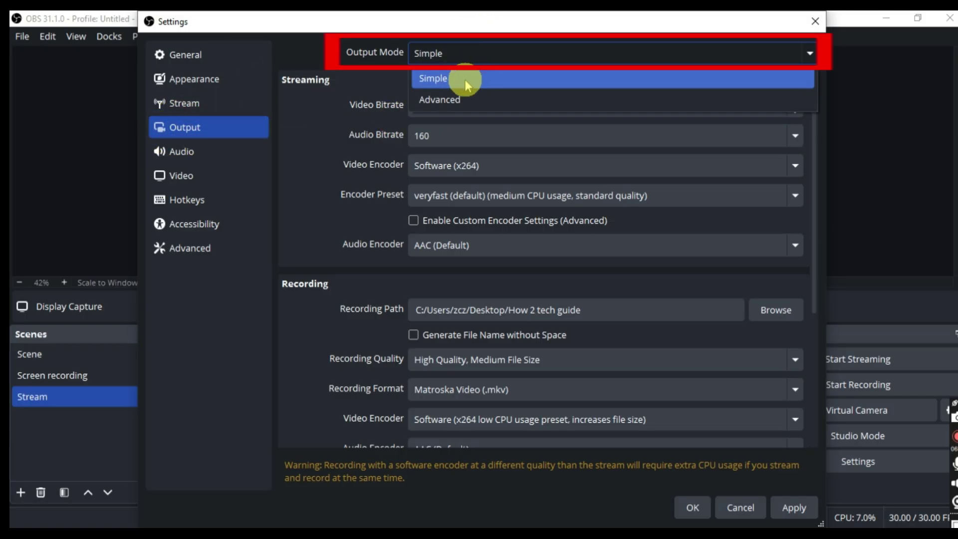
pyautogui.click(465, 80)
pyautogui.click(455, 104)
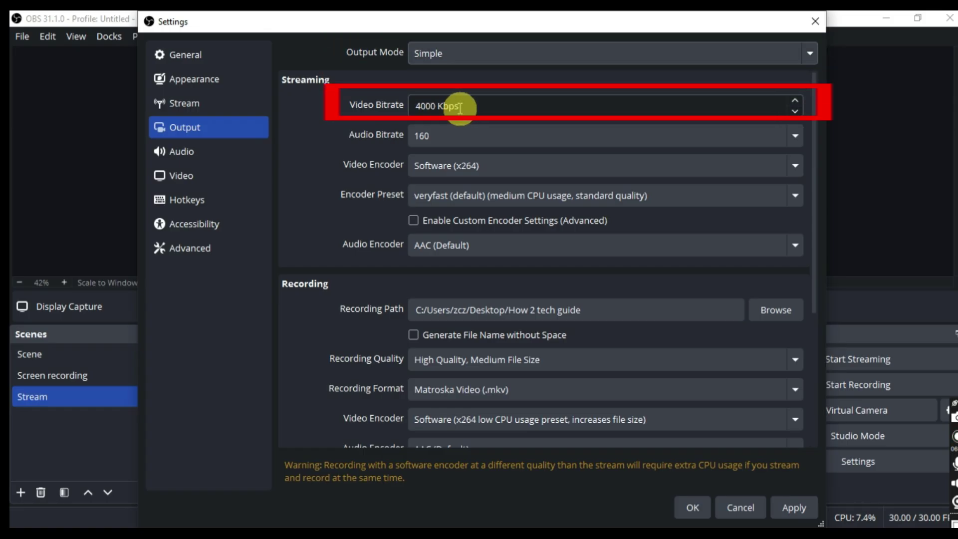
pyautogui.click(492, 134)
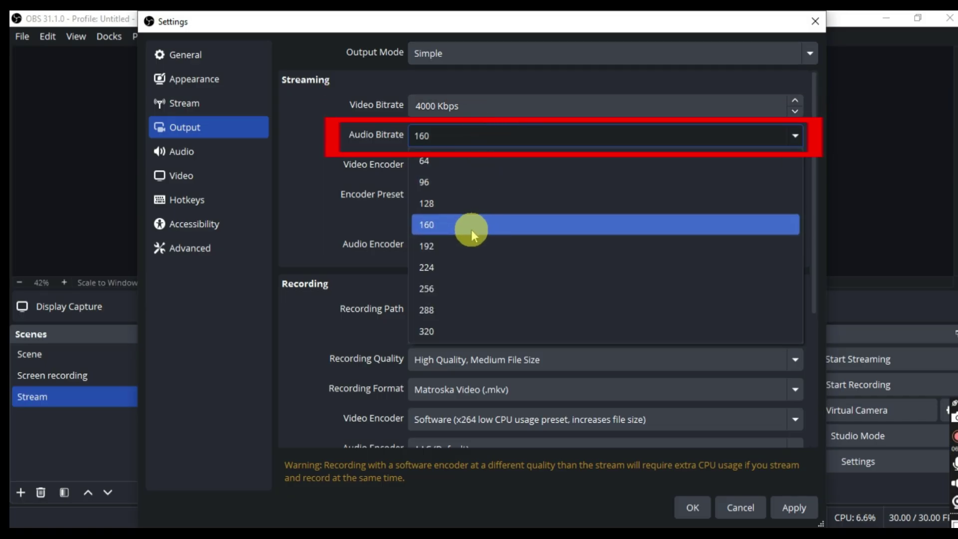
pyautogui.click(469, 226)
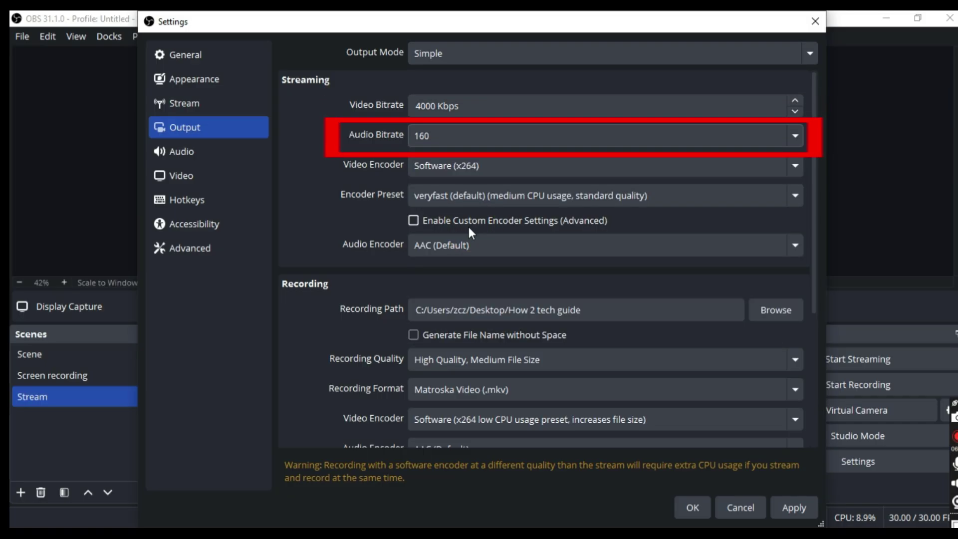
pyautogui.click(474, 165)
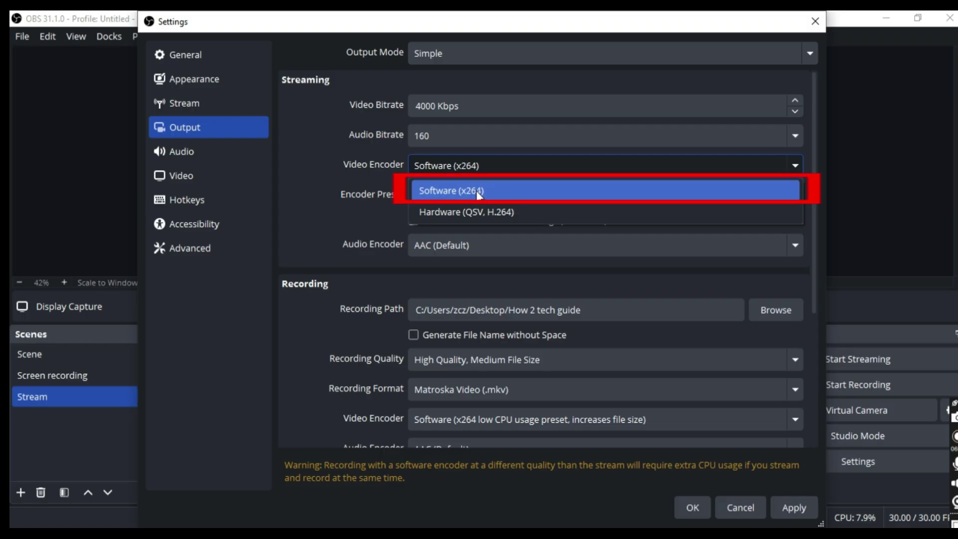
pyautogui.click(478, 193)
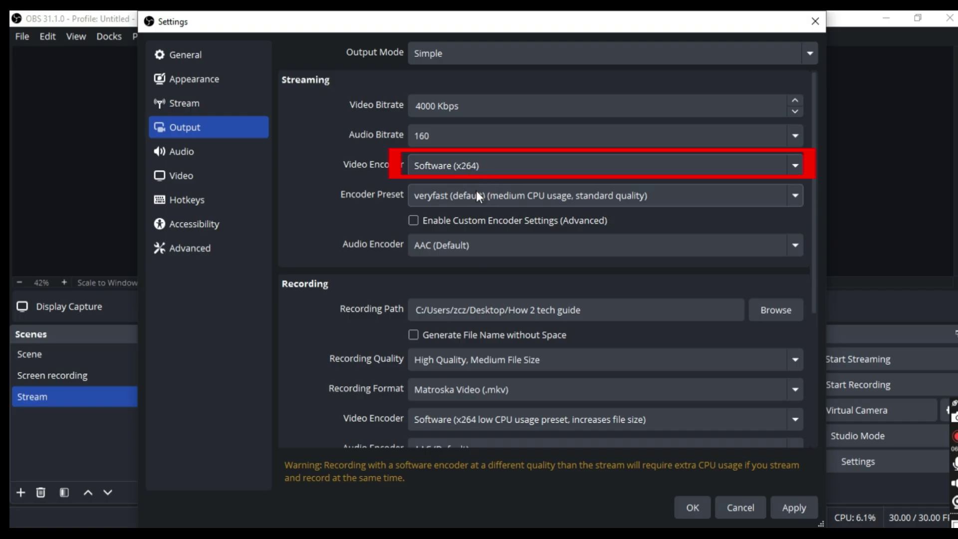
pyautogui.click(478, 196)
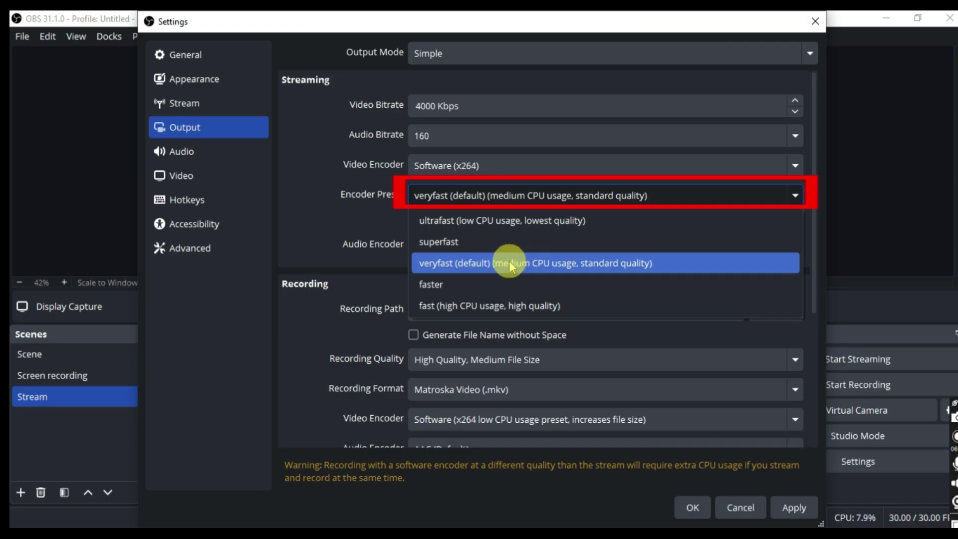
pyautogui.click(508, 263)
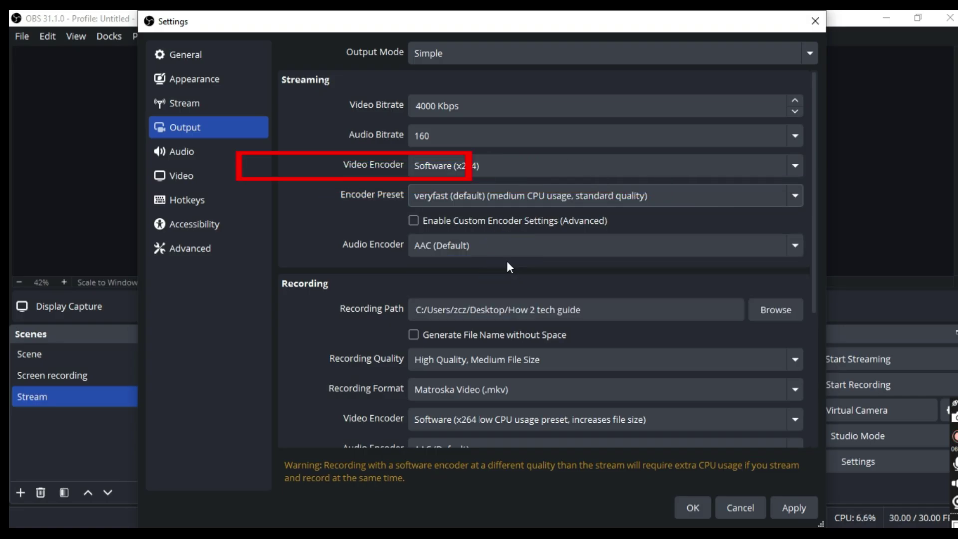
# - Set Desktop Audio to Speakers and bring up the Mic/Auxiliary Audio device choices
pyautogui.click(191, 153)
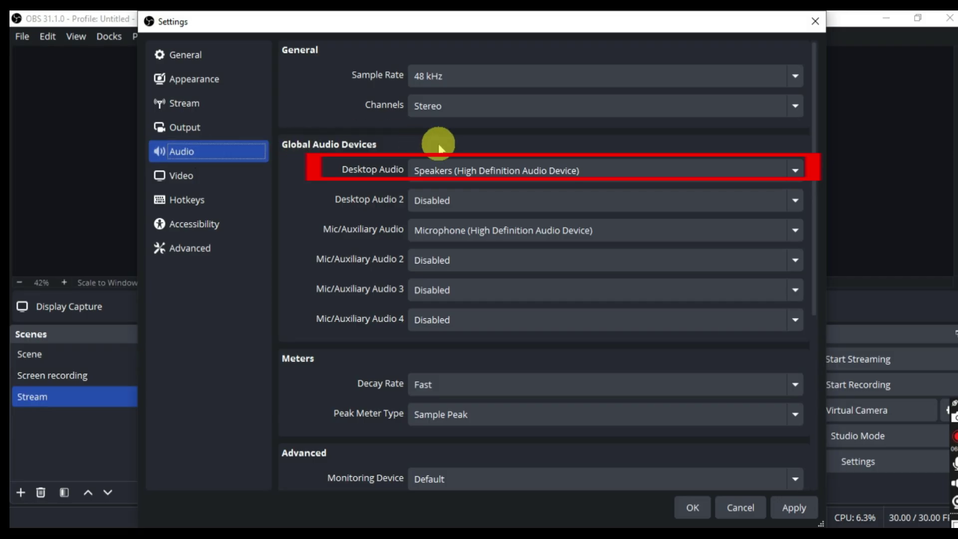
pyautogui.click(464, 171)
pyautogui.click(475, 240)
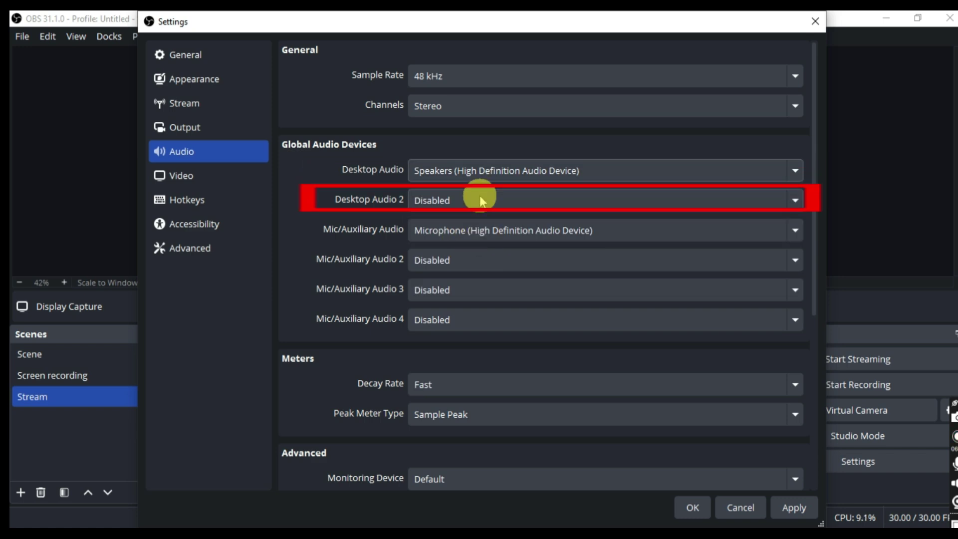
pyautogui.click(432, 232)
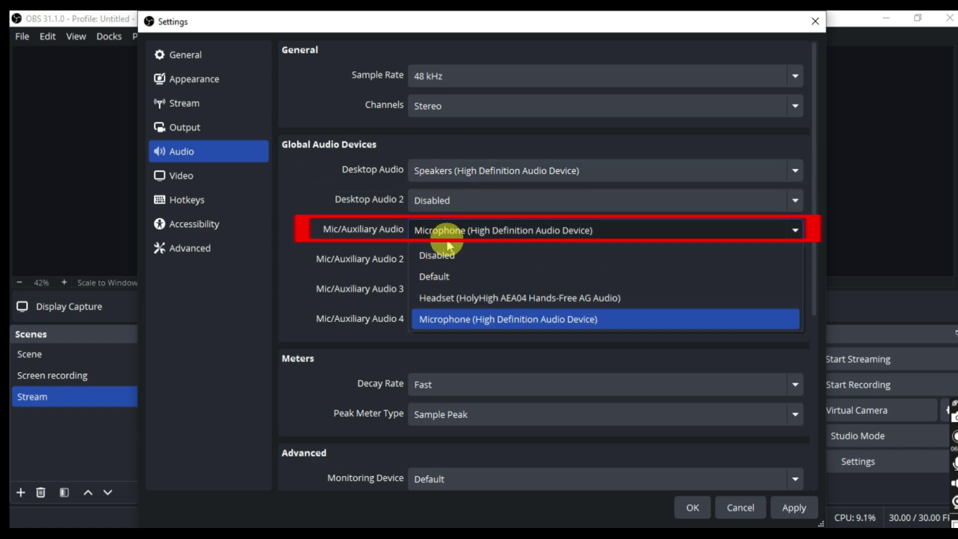
# - Select the High Definition microphone, then apply 1280x720 video at 30 FPS
pyautogui.click(463, 316)
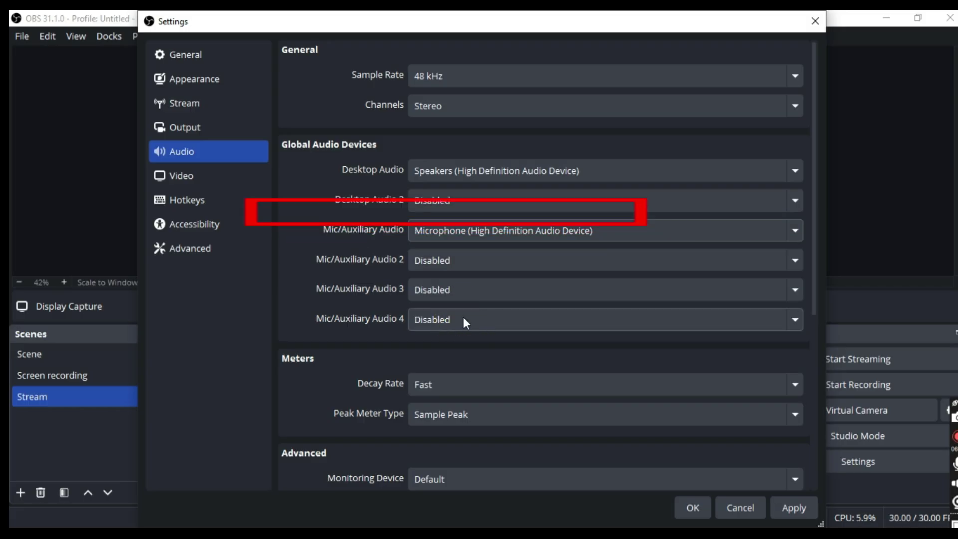
pyautogui.click(186, 176)
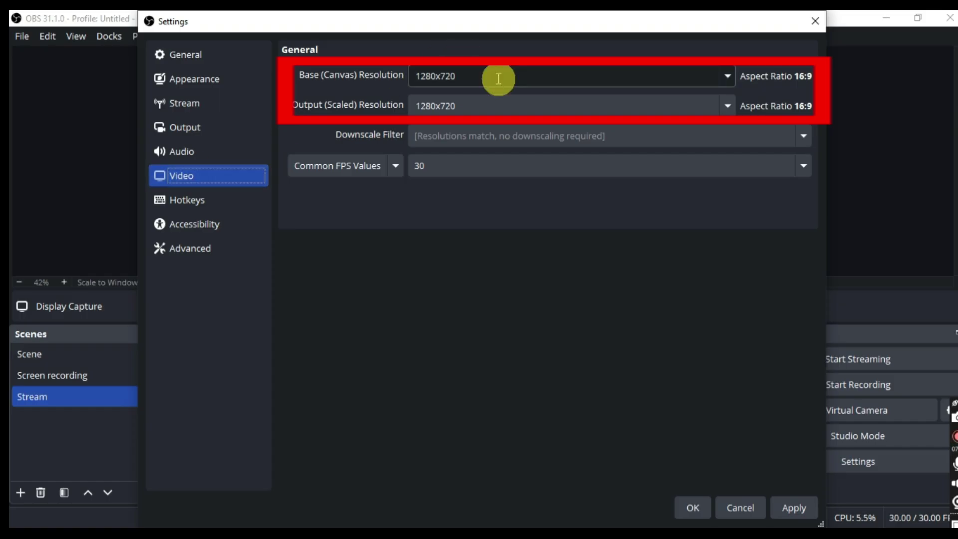
pyautogui.click(484, 100)
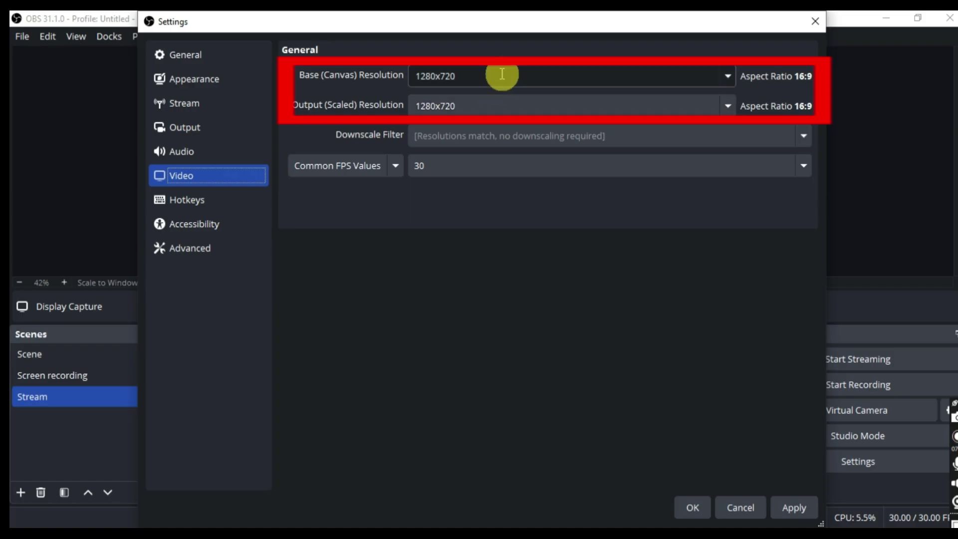
pyautogui.click(805, 171)
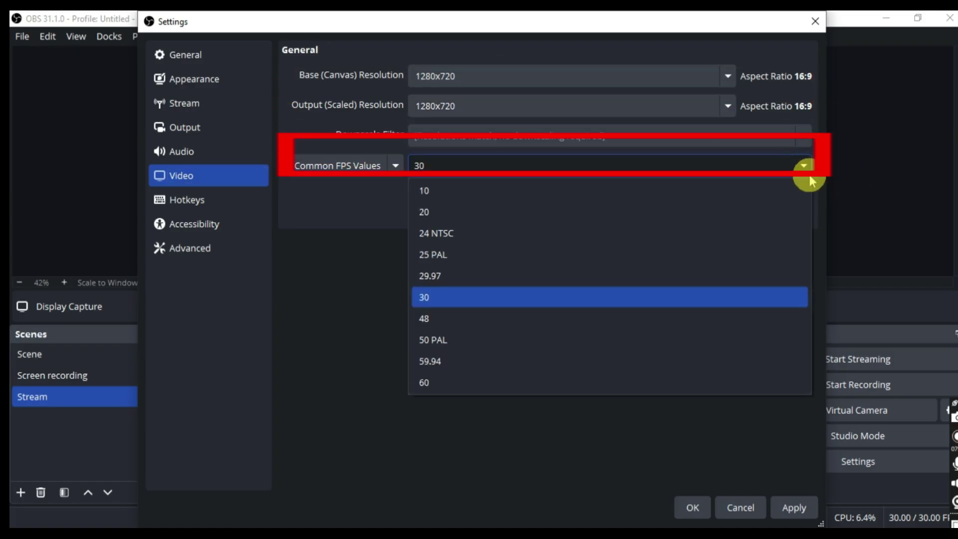
pyautogui.click(568, 298)
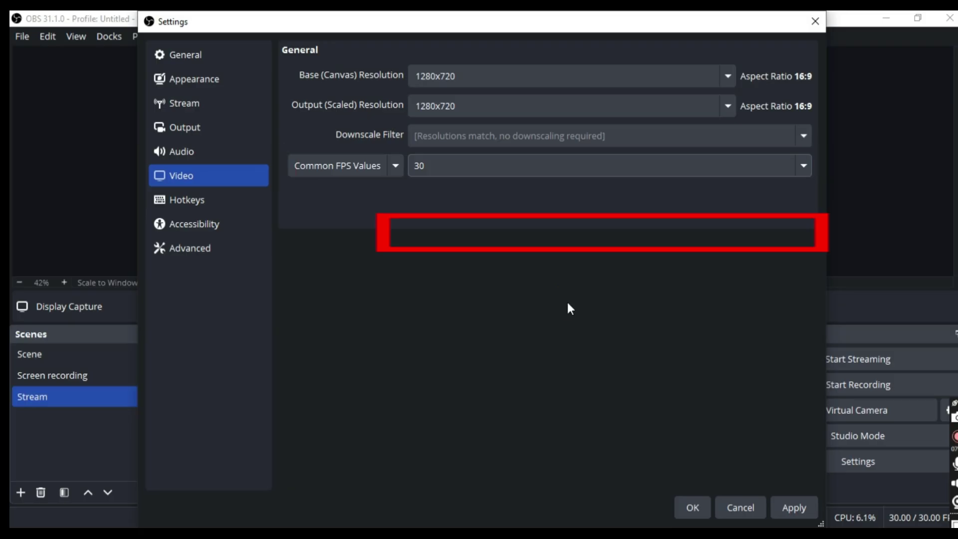
pyautogui.click(796, 501)
# - Close Settings and dock the YouTube Chat panel at the window's left edge
pyautogui.click(693, 509)
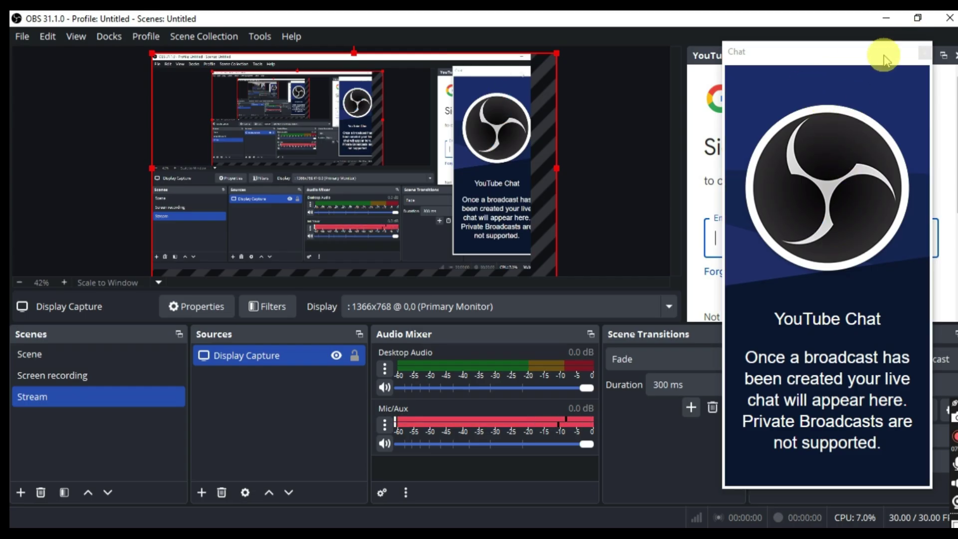
pyautogui.moveTo(884, 60); pyautogui.dragTo(160, 63)
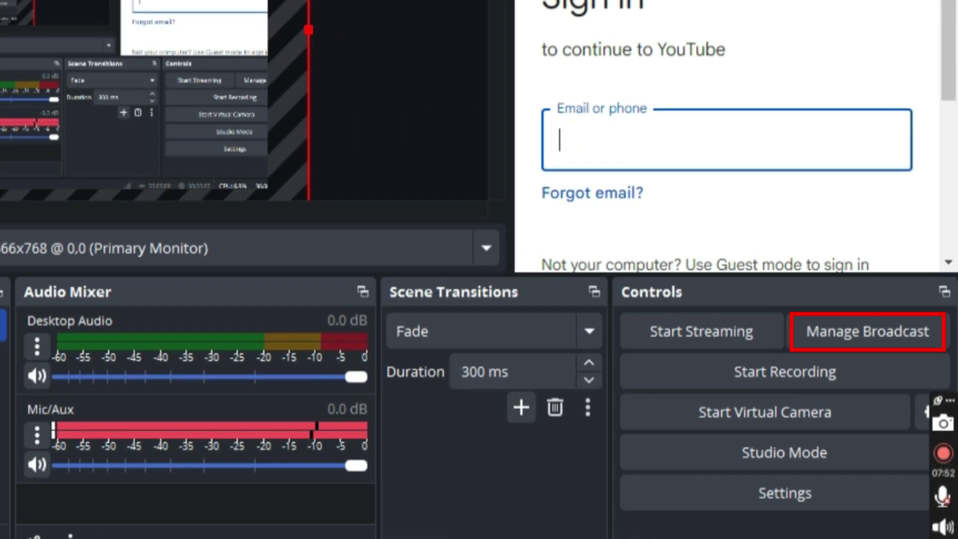
pyautogui.click(554, 209)
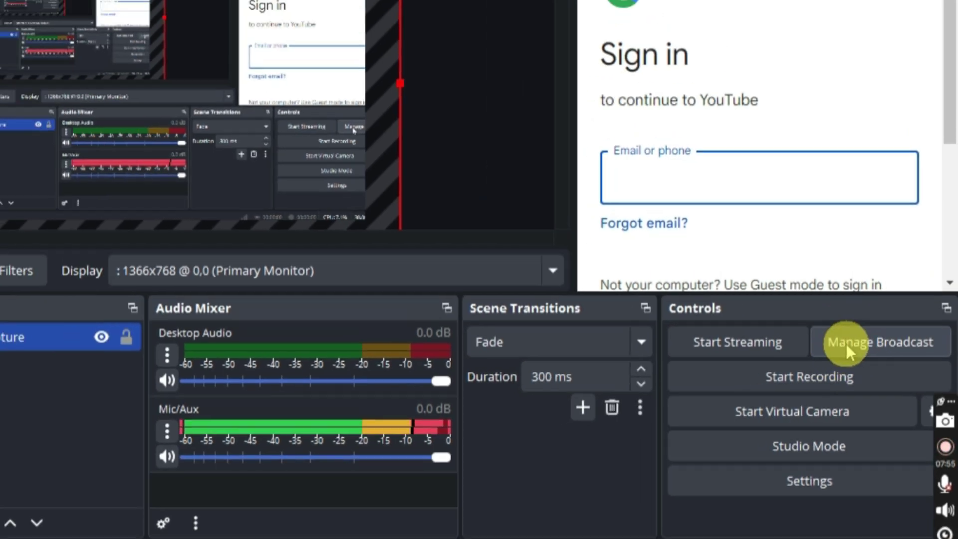
# - Create the public Gaming broadcast 'My Broadcast', answering the made-for-kids question
pyautogui.click(853, 332)
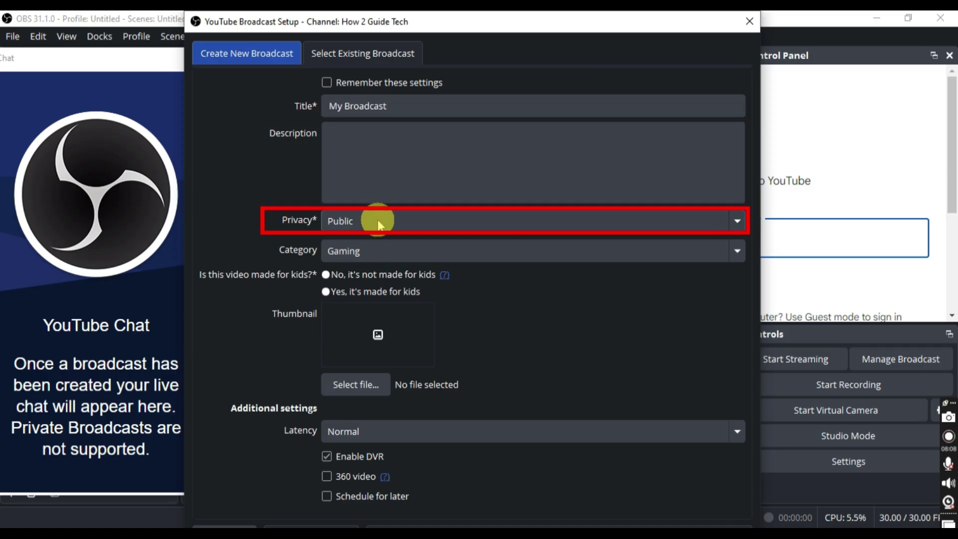
pyautogui.click(327, 275)
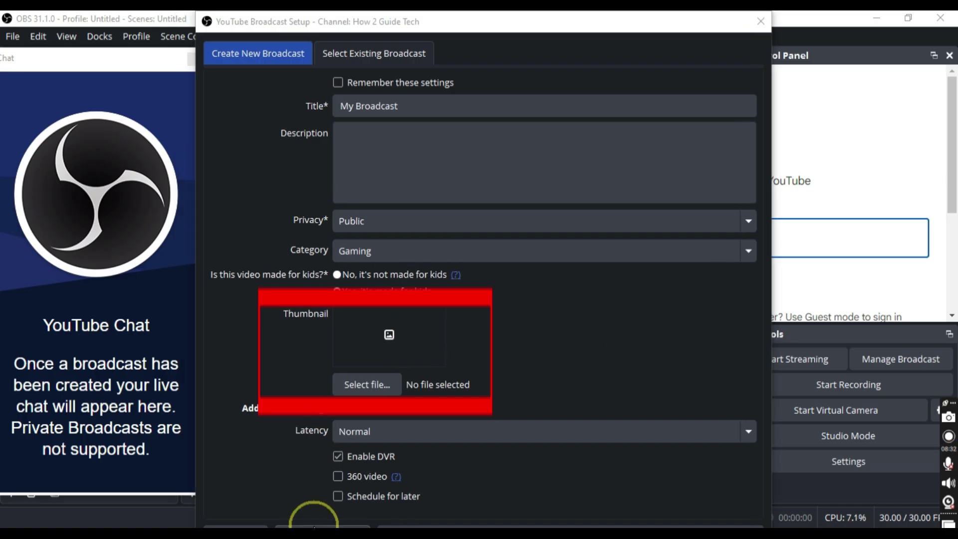
pyautogui.click(314, 526)
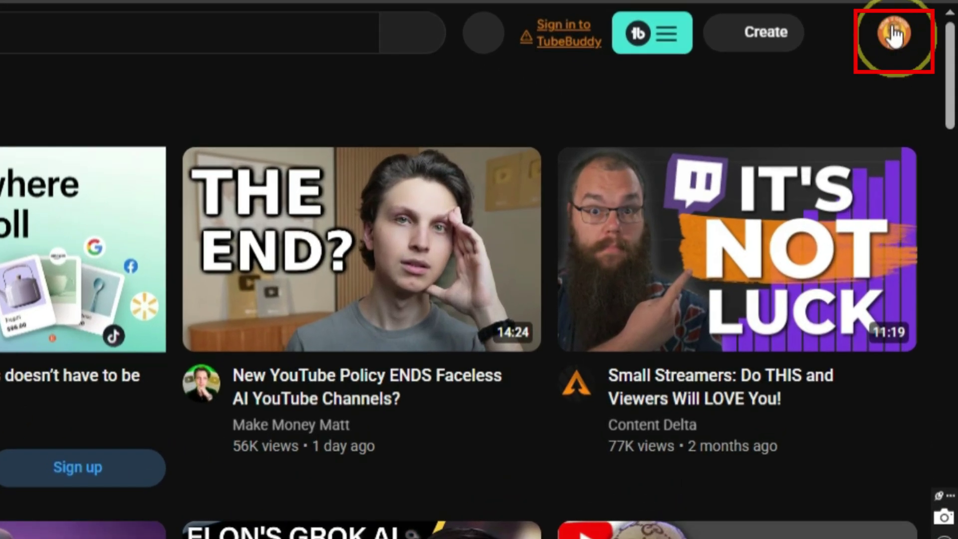
# - Open My Broadcast's Live Control Room from YouTube Studio's Content > Live list
pyautogui.click(894, 34)
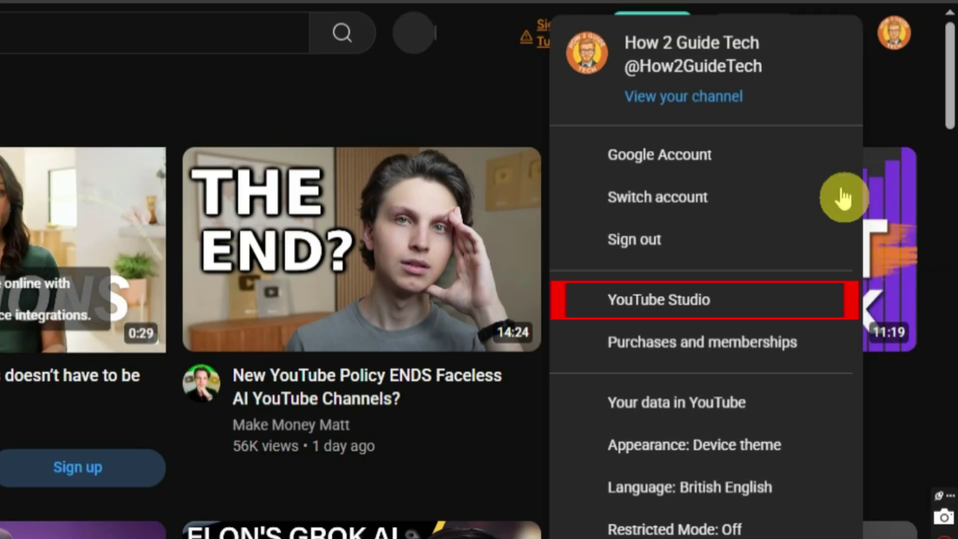
pyautogui.click(671, 300)
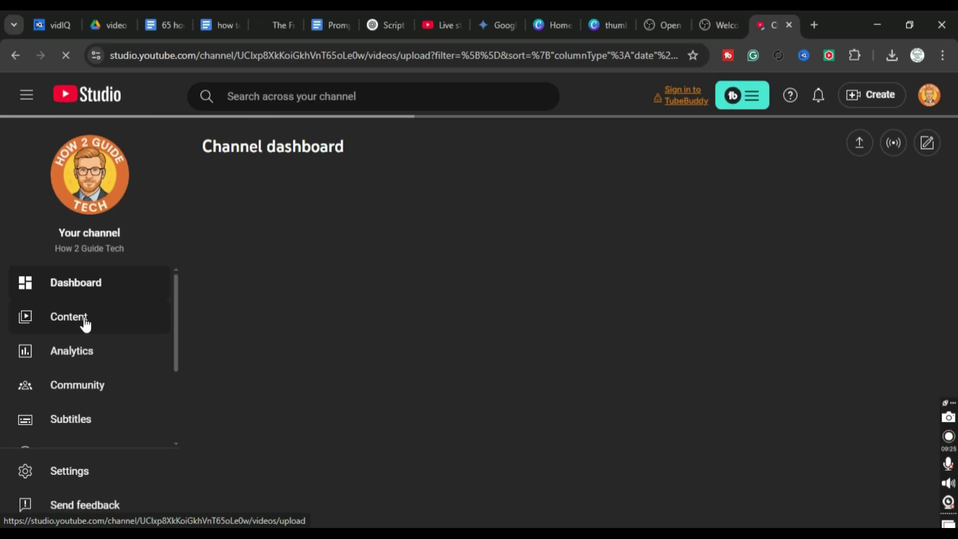
pyautogui.click(82, 320)
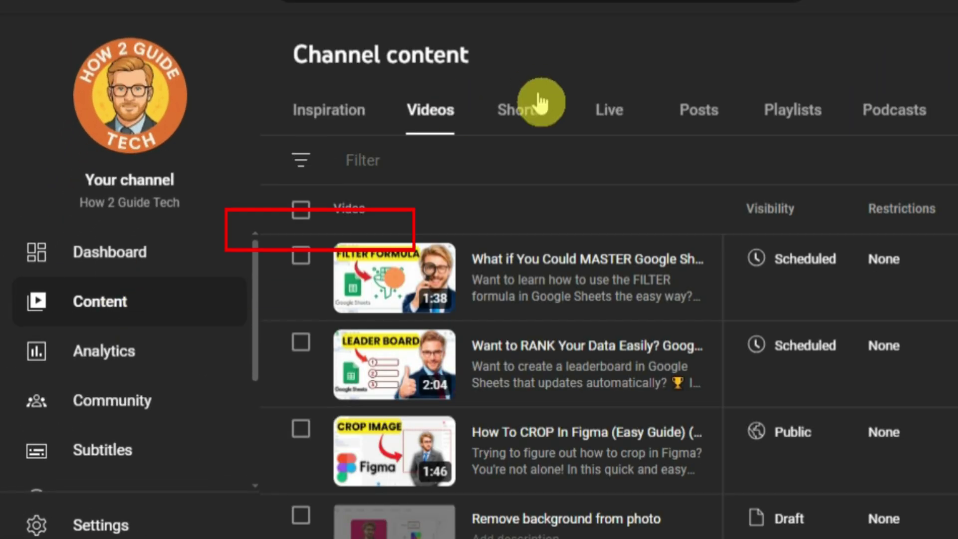
pyautogui.click(617, 126)
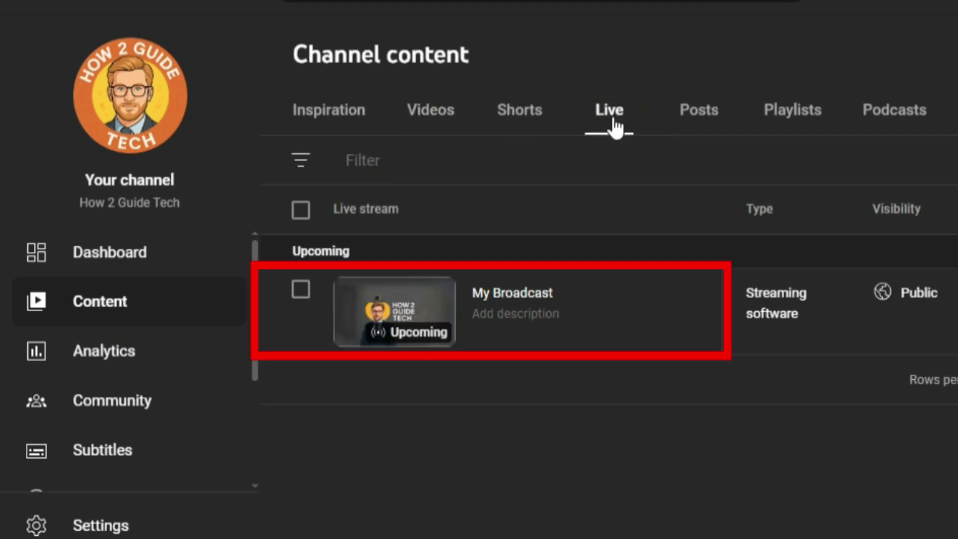
pyautogui.moveTo(567, 289)
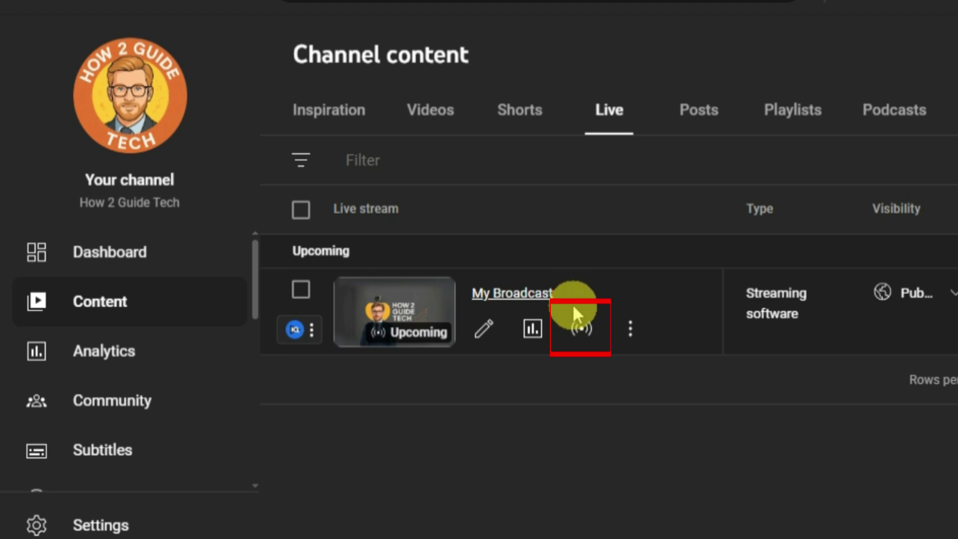
pyautogui.click(582, 330)
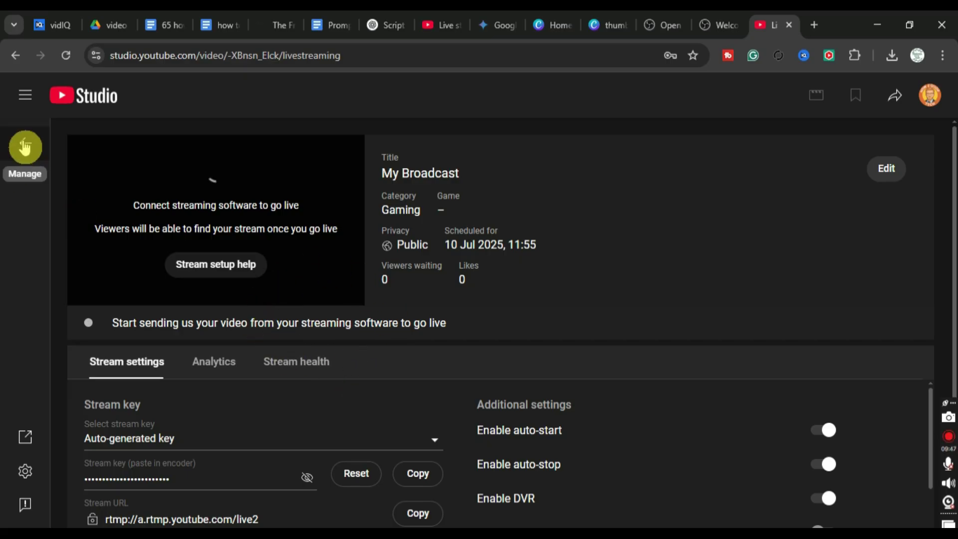
# - Open the Manage live-stream list and check the upcoming public My Broadcast scheduled for 10 Jul 2025
pyautogui.click(25, 147)
pyautogui.click(325, 284)
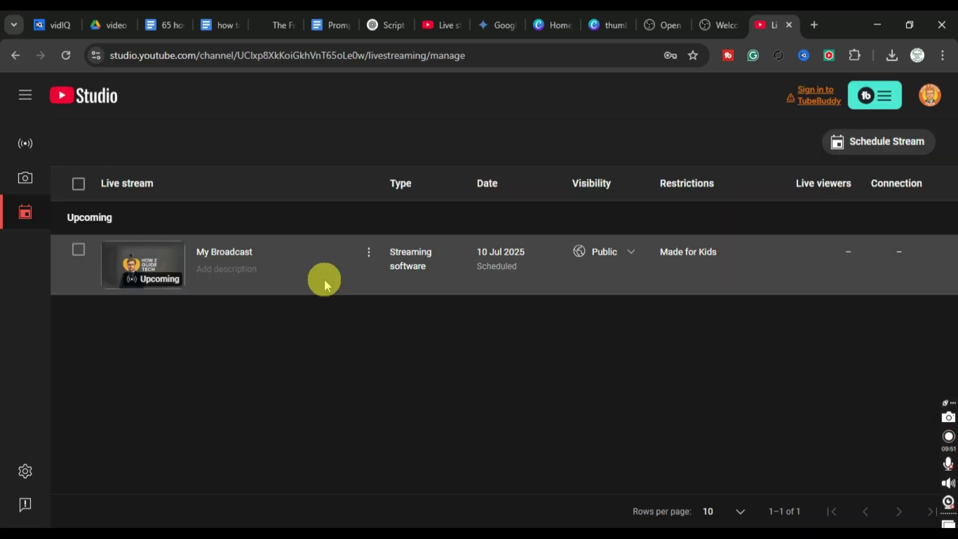